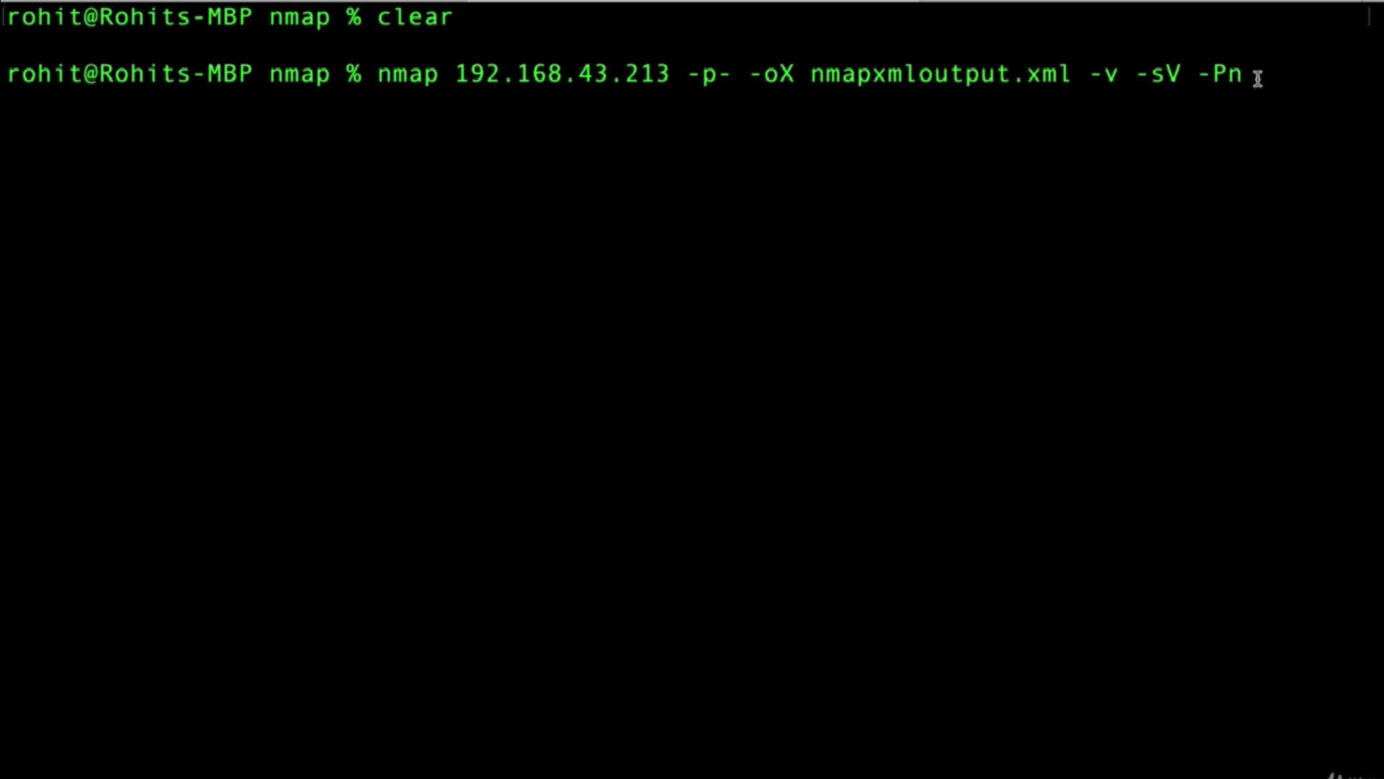
Step: Run the full-port nmap service scan and wait for its report of five open ports
key(Return)
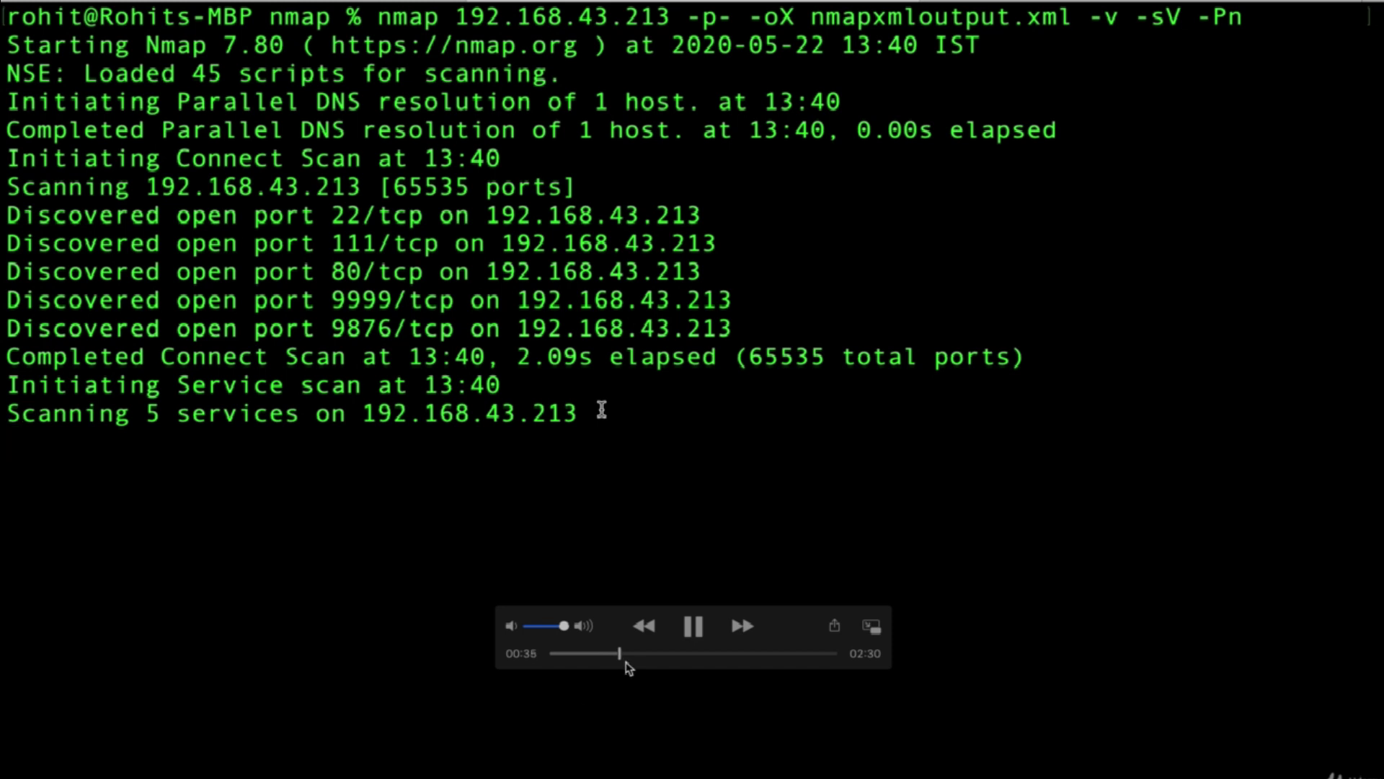
drag(625, 658, 695, 657)
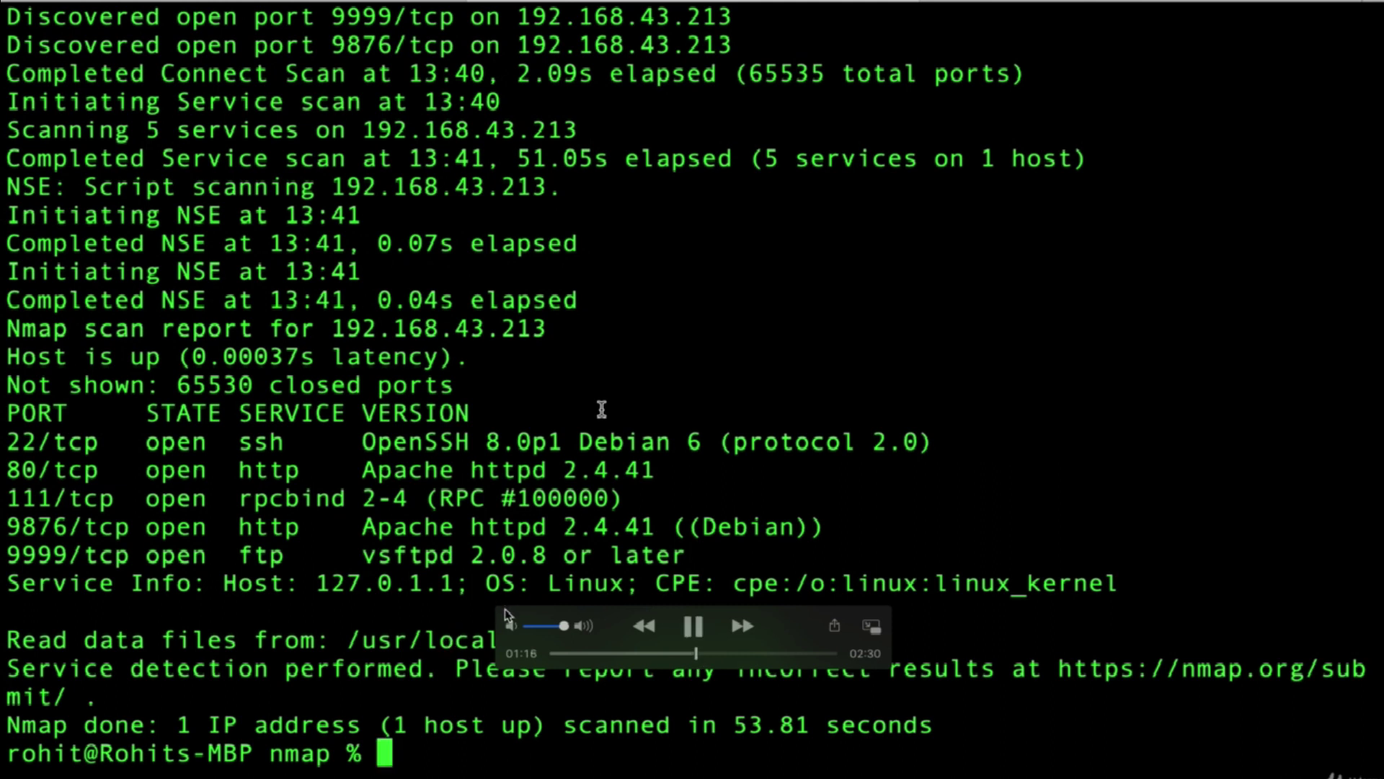
key(space)
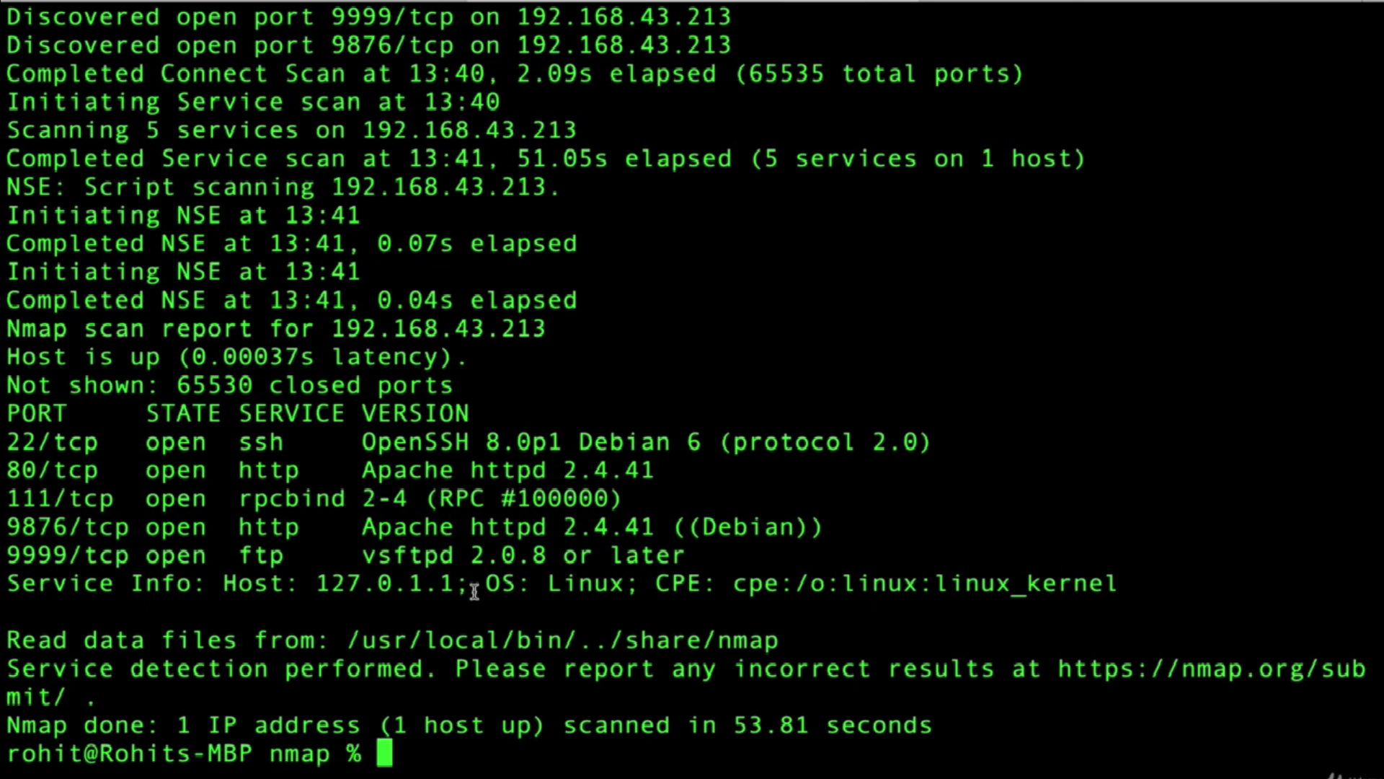
text(ls)
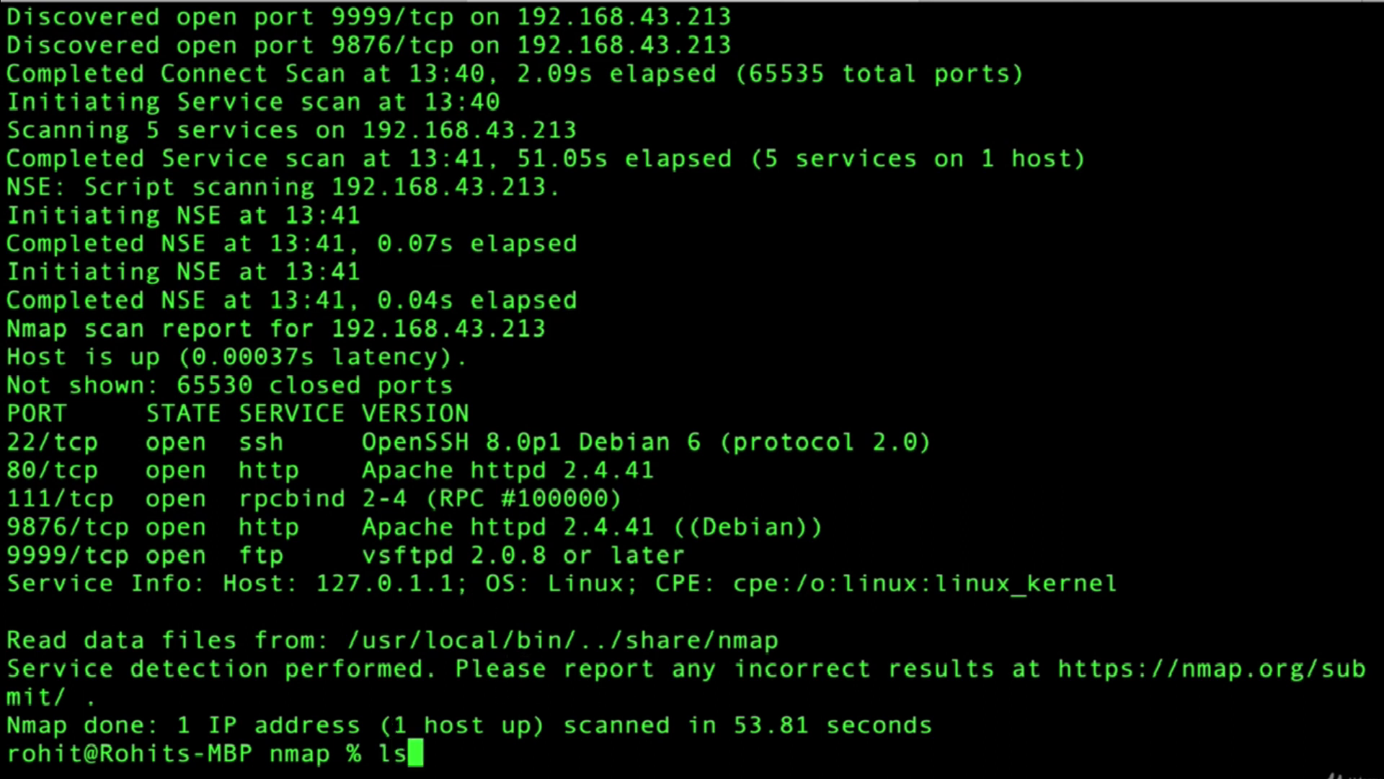
Step: List the nmap folder's files, highlighting nmapxmloutput.xml and nmap-xml-to-csv.py
key(Return)
drag(268, 725, 6, 725)
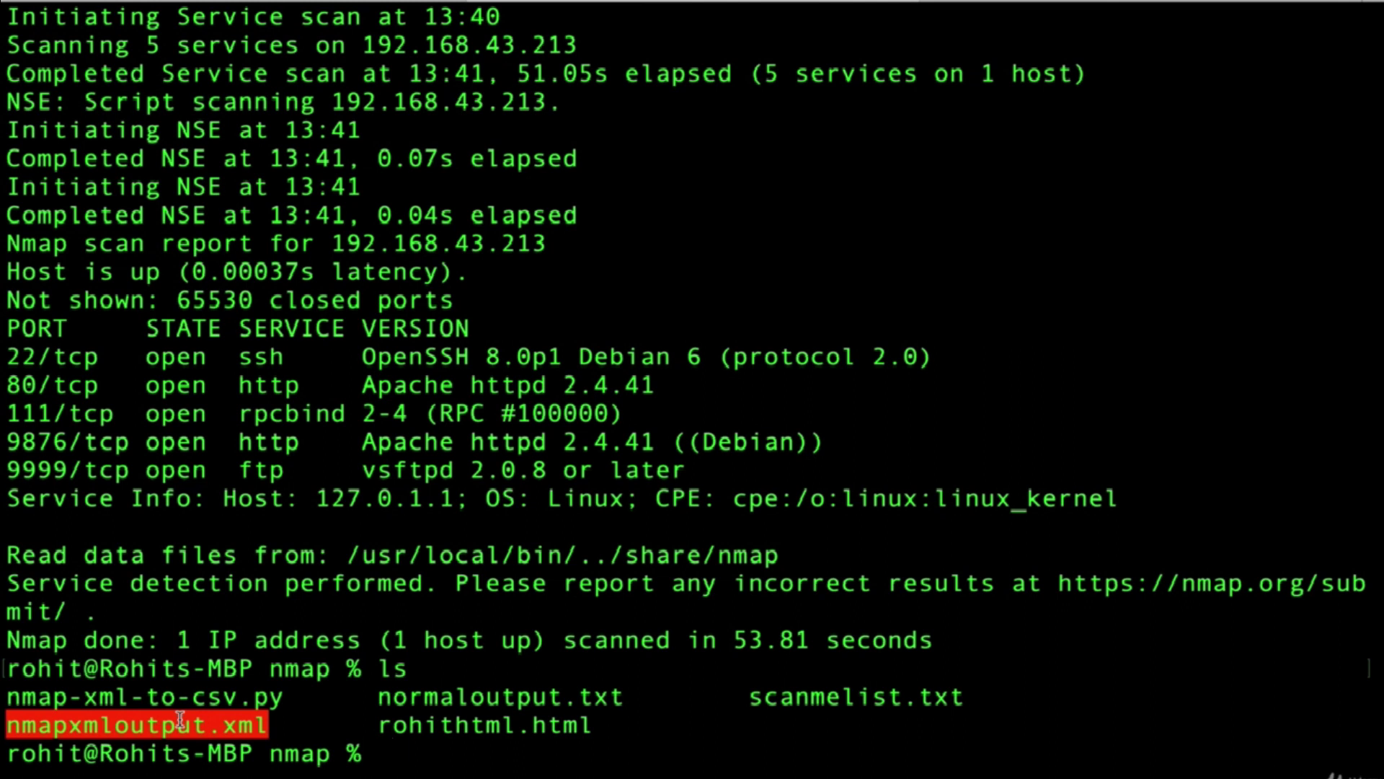
text(ls)
key(Return)
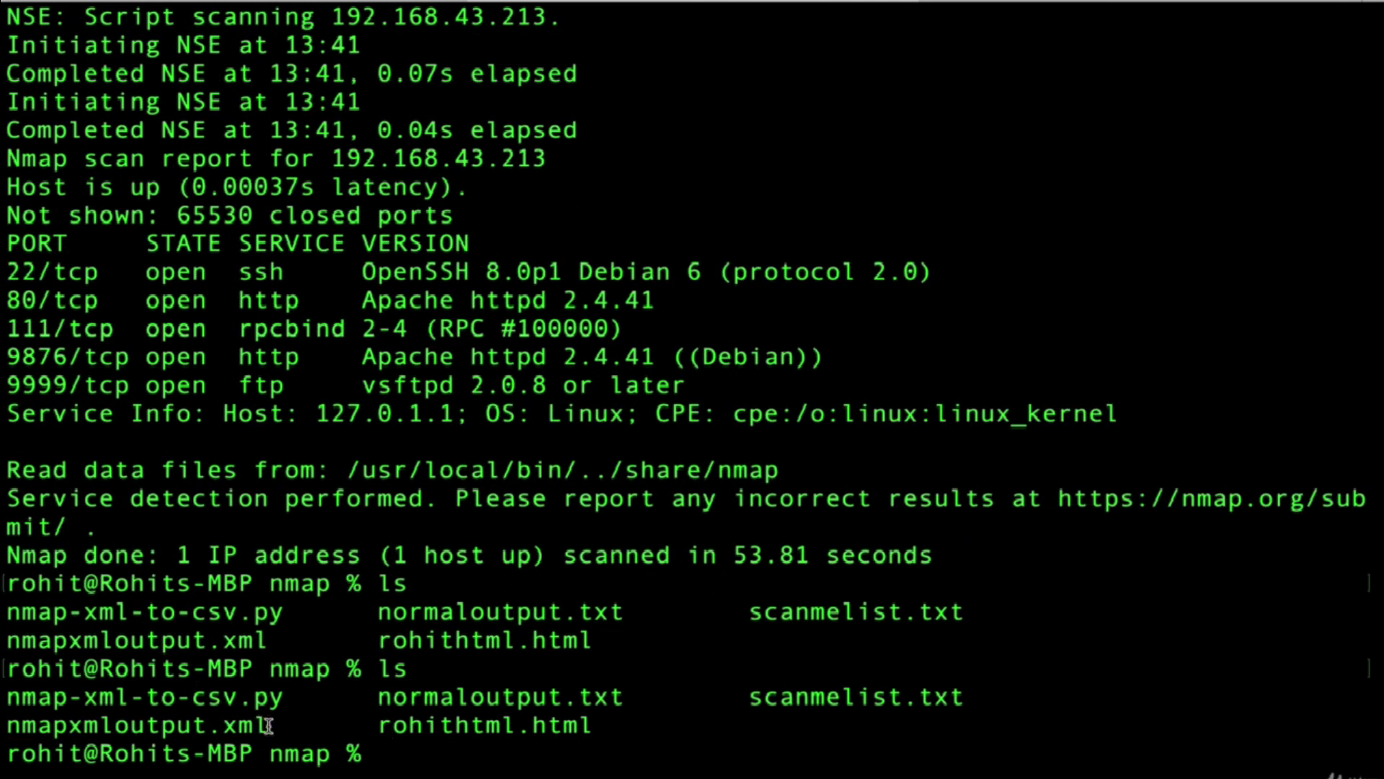
drag(283, 697, 8, 694)
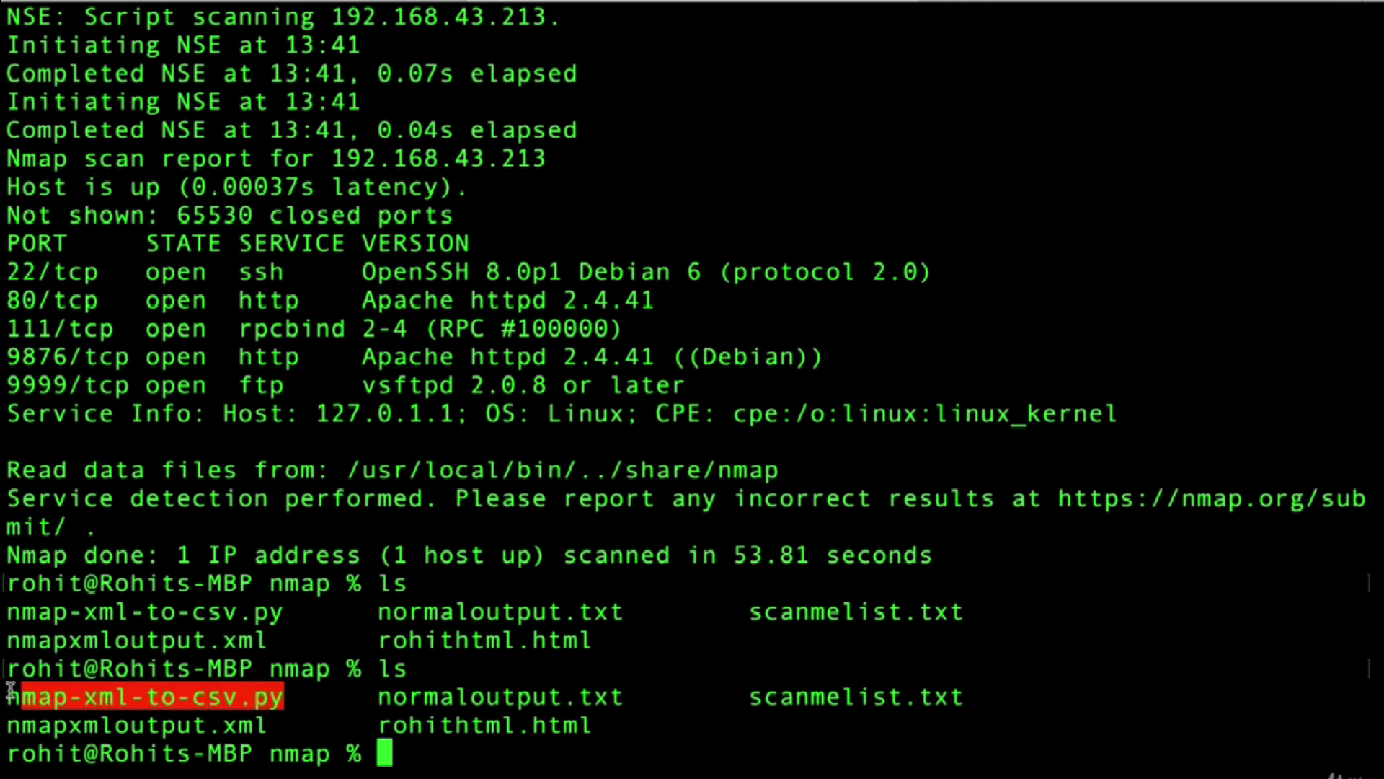
click(8, 695)
text(python)
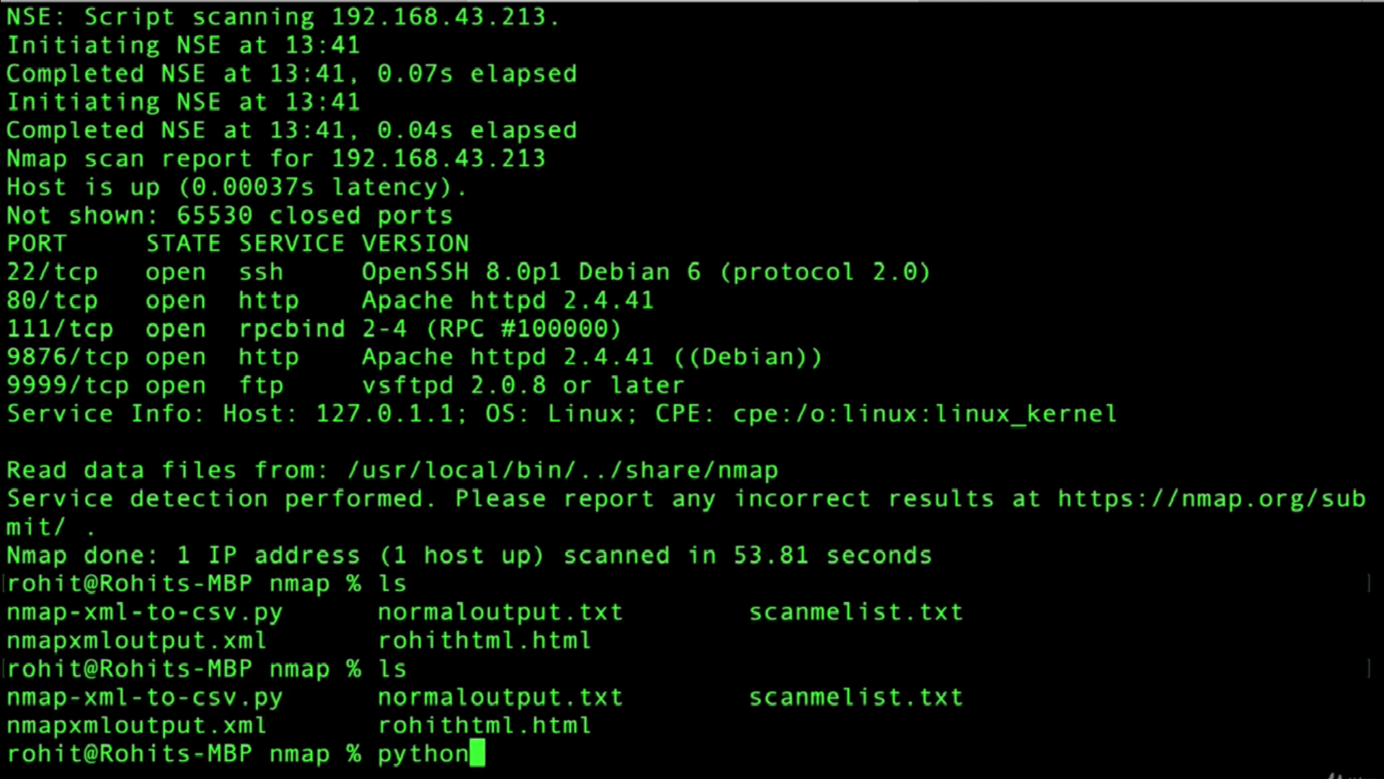
text( n)
text(map-xm)
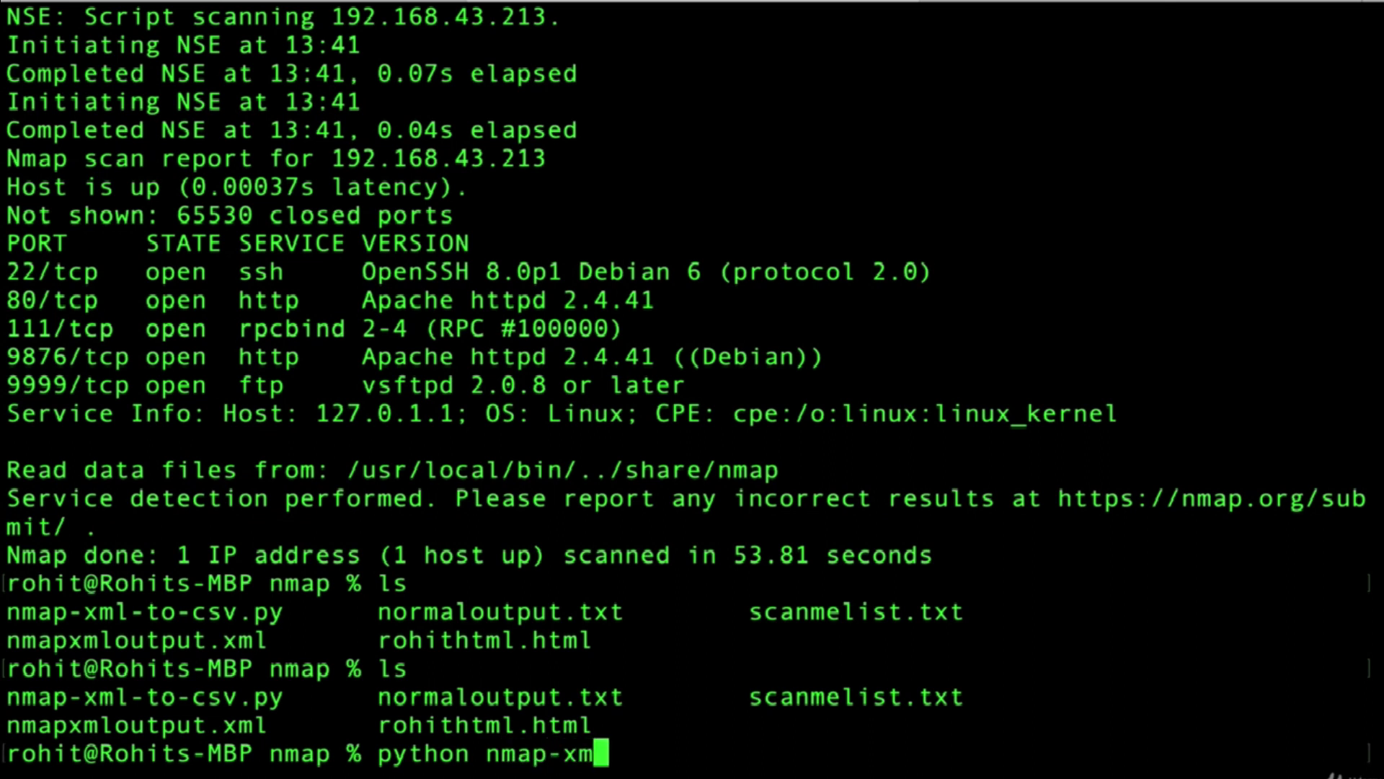
Step: Run 'python nmap-xml-to-csv.py nmapxmloutput.xml > rohitcsv.csv' using Tab completion
key(Tab)
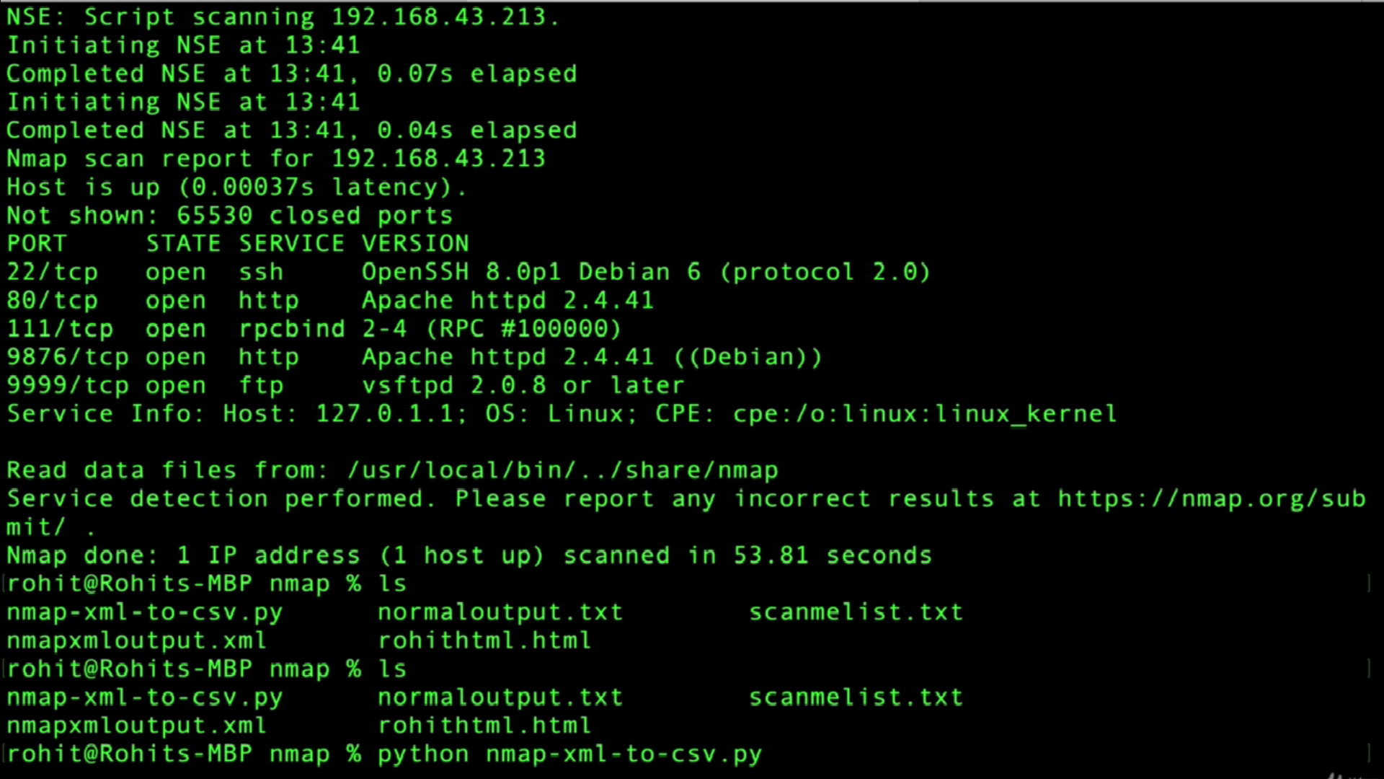
text(n)
text(map)
text(xml)
key(Tab)
text(> )
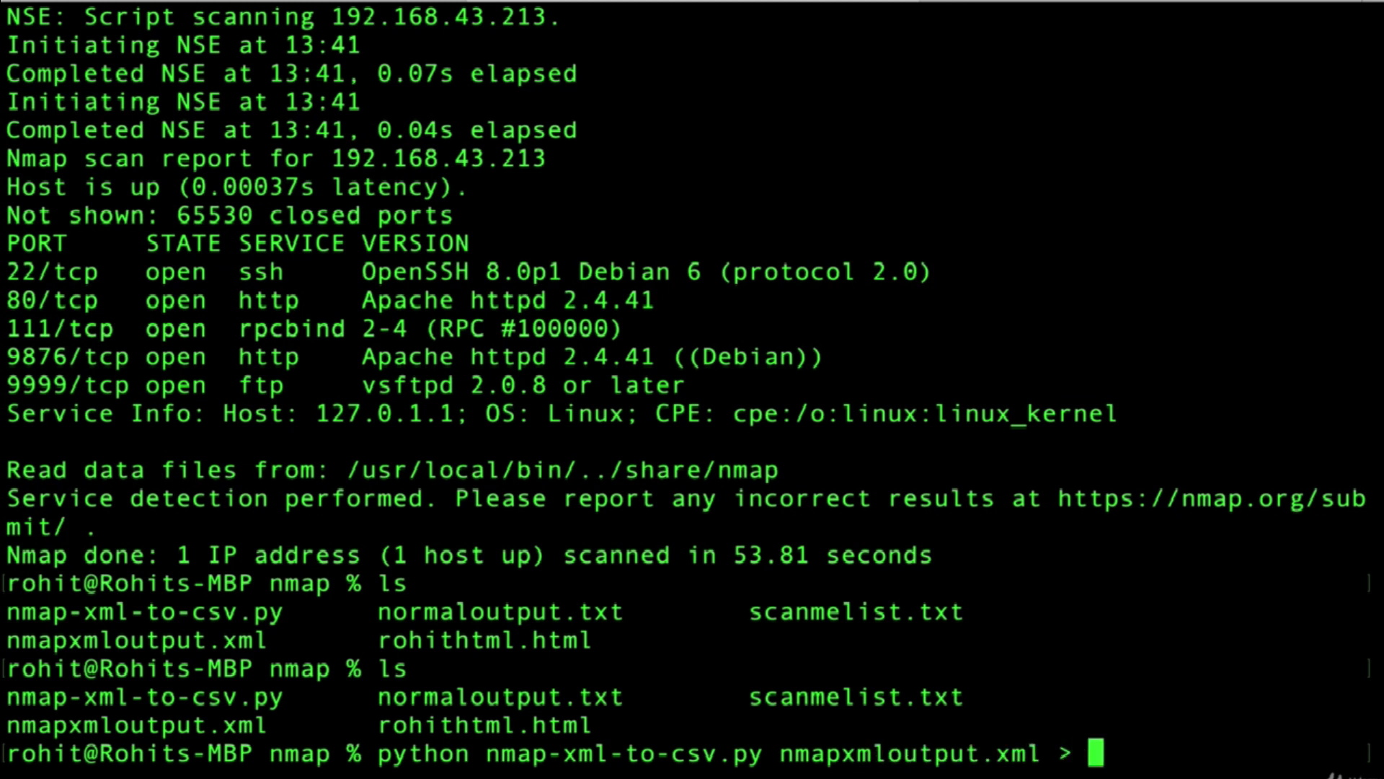
text(rohit)
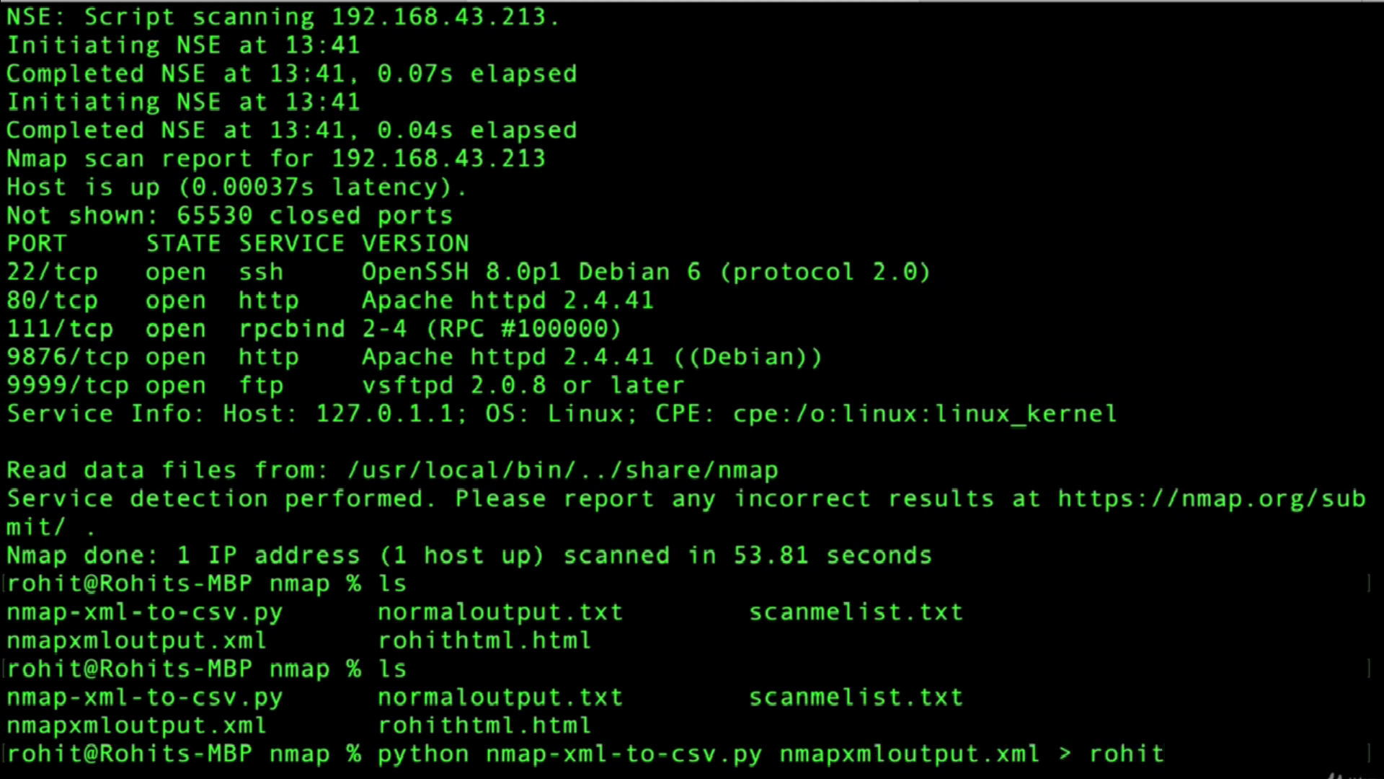
text(csv.csv)
key(Return)
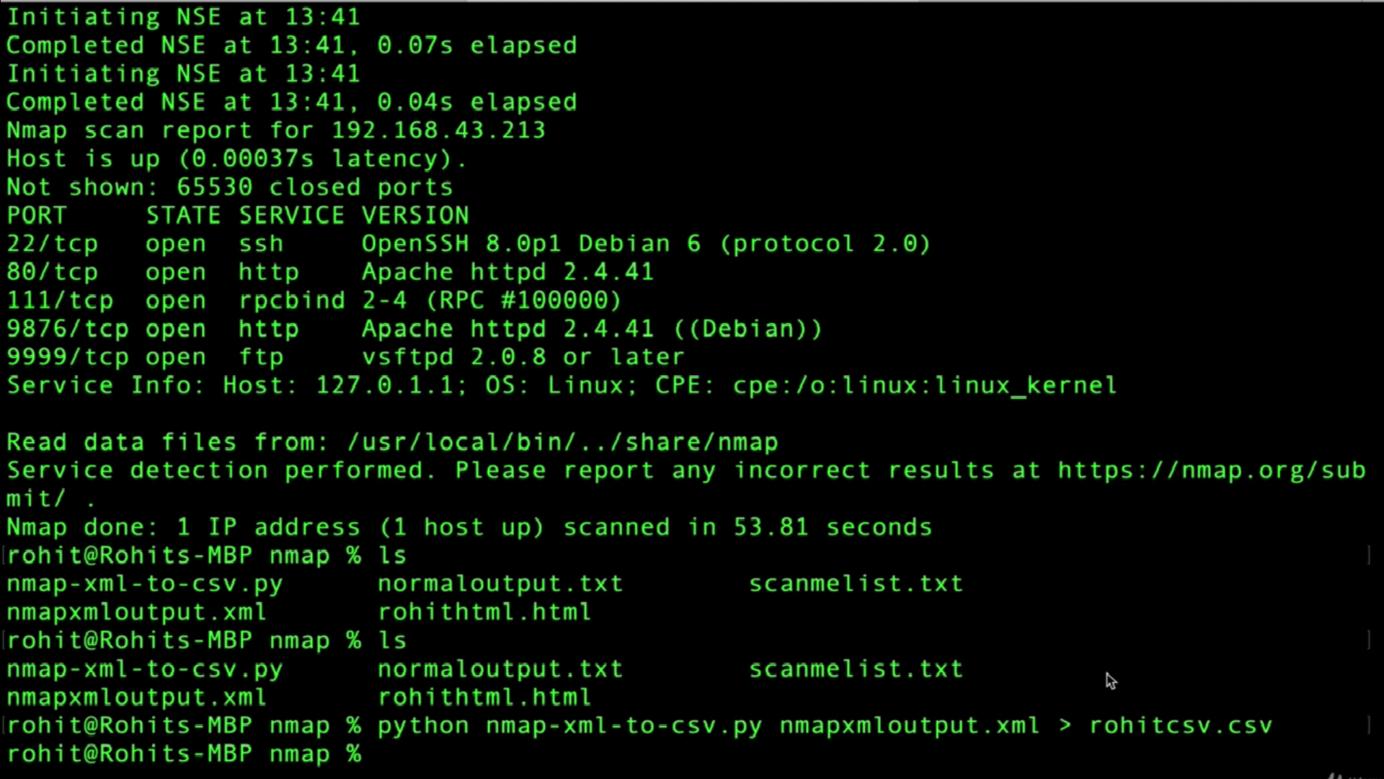
Step: Search Spotlight for 'rohit' and open the rohitcsv.csv result
key(super+space)
text(rohit)
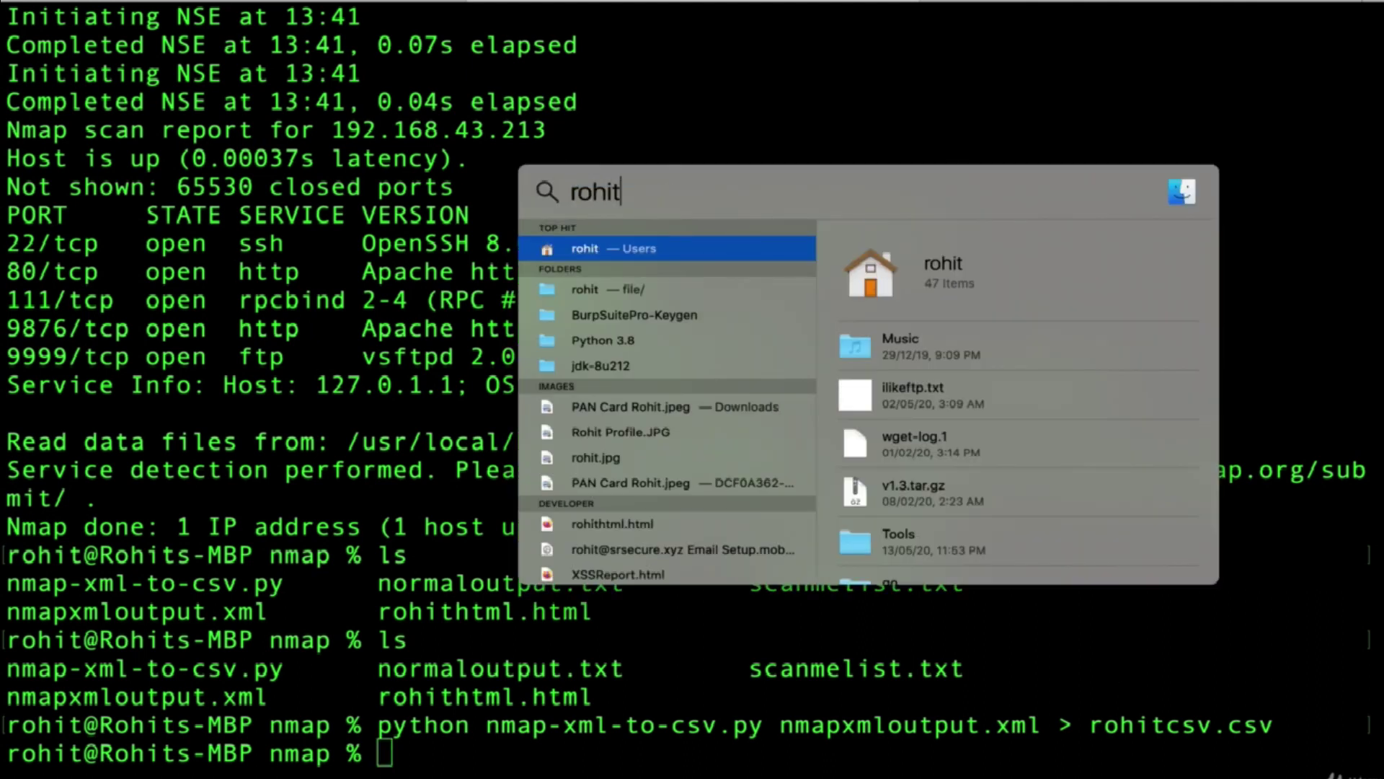
text(csv)
key(Return)
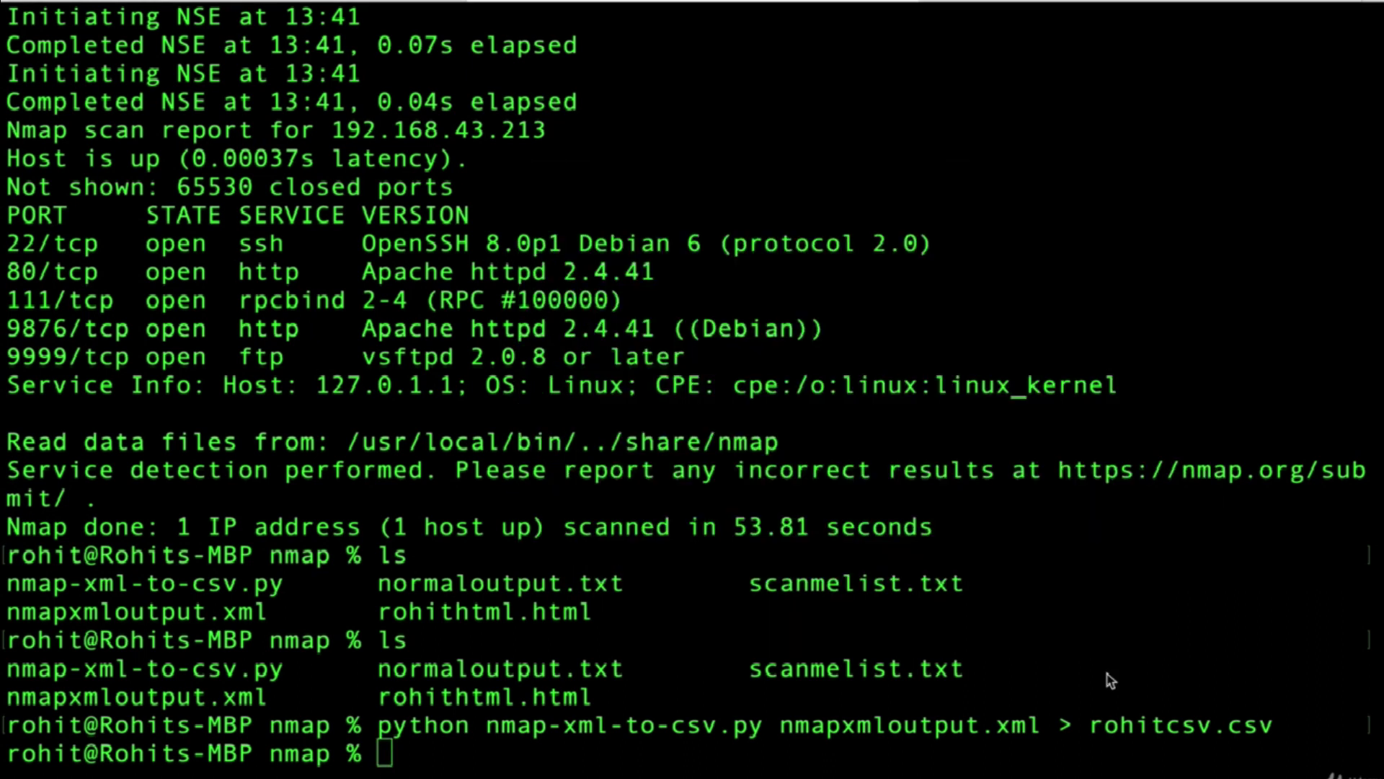